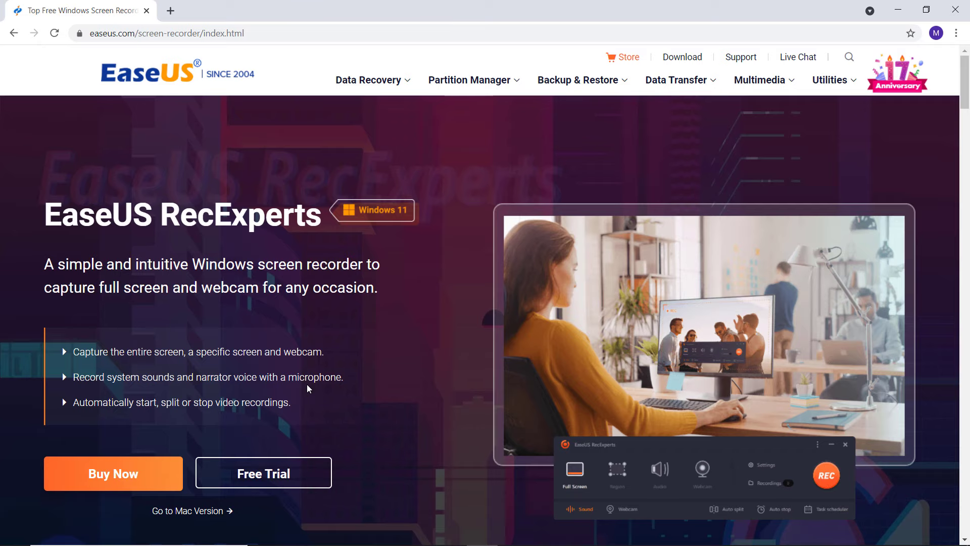
# Review the EaseUS RecExperts features on the product page and request the free trial
pyautogui.scroll(-10, 309, 388)
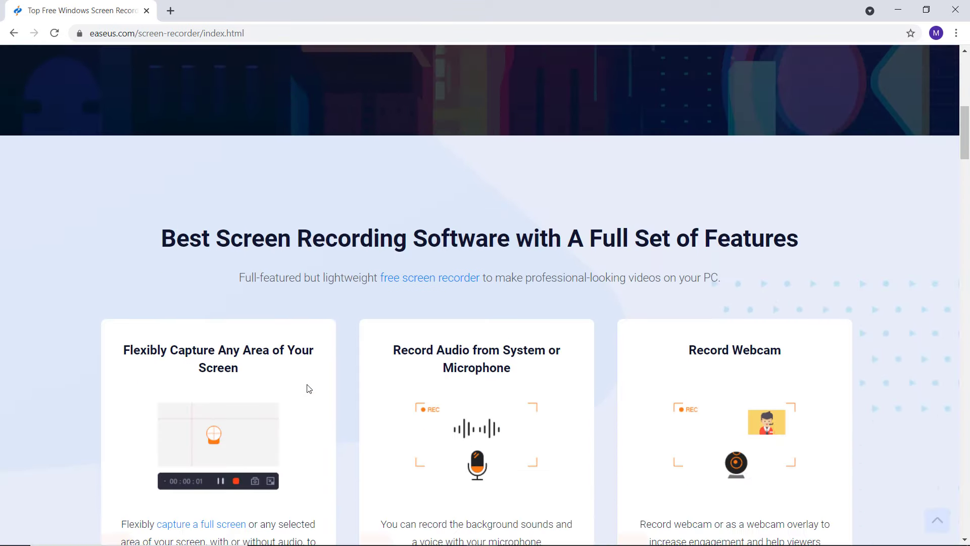
pyautogui.scroll(-3, 309, 388)
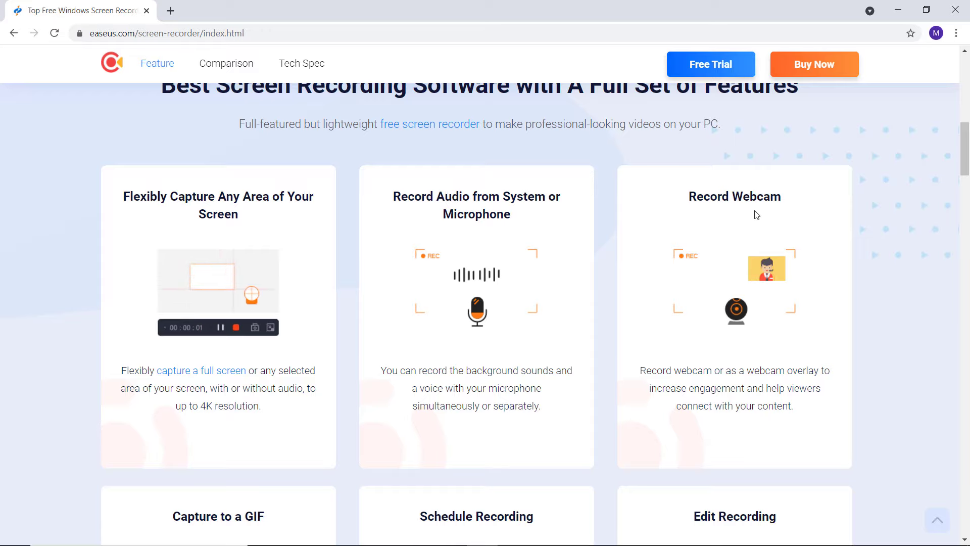
pyautogui.scroll(-7, 756, 214)
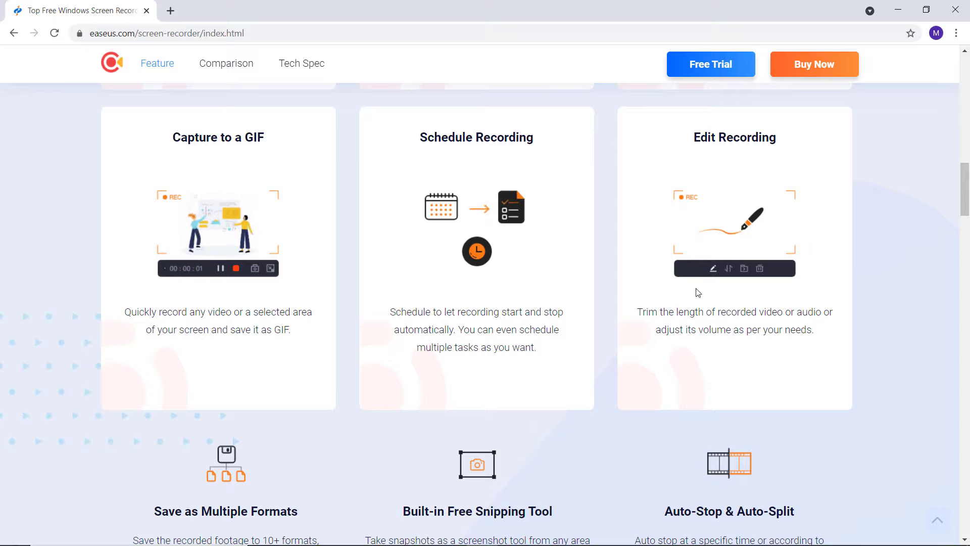
pyautogui.scroll(-1, 696, 292)
pyautogui.scroll(-5, 696, 292)
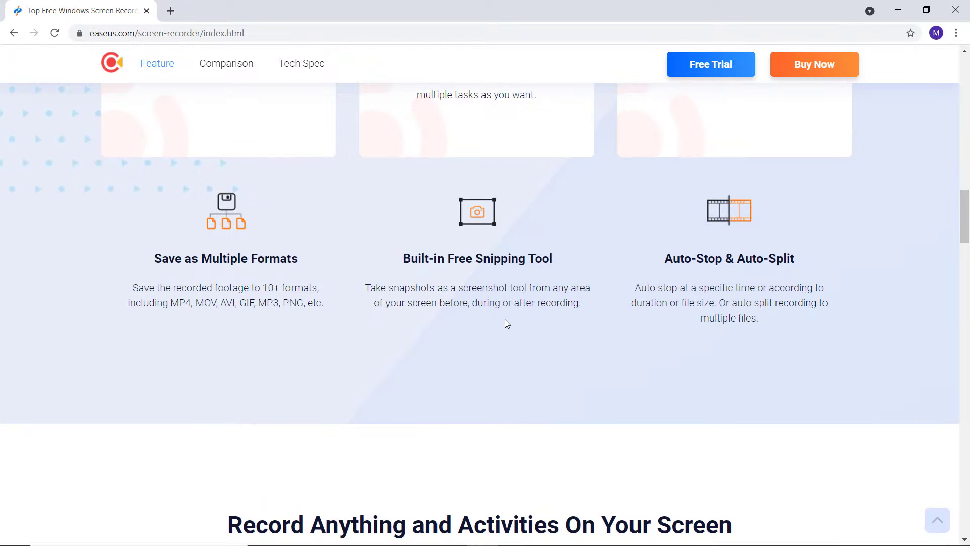
pyautogui.scroll(12, 505, 320)
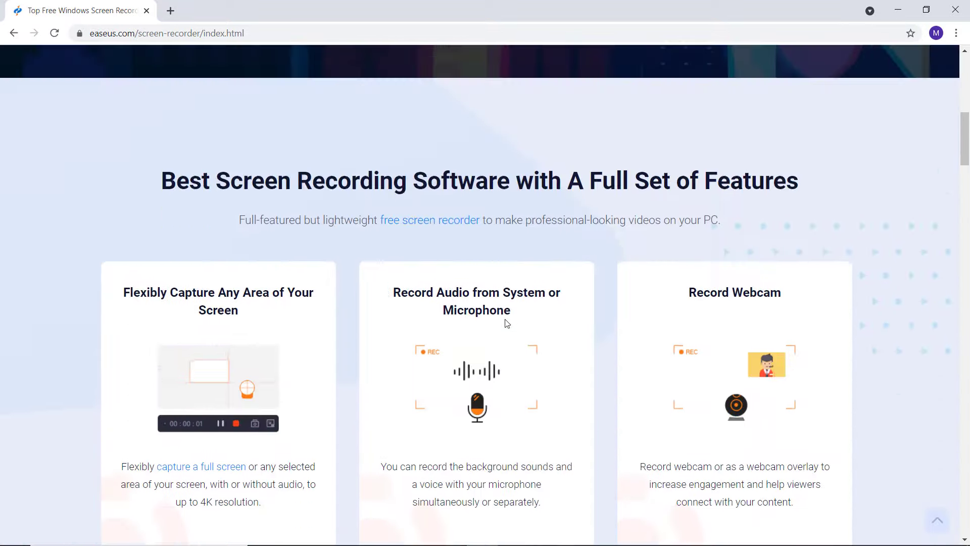
pyautogui.scroll(10, 505, 320)
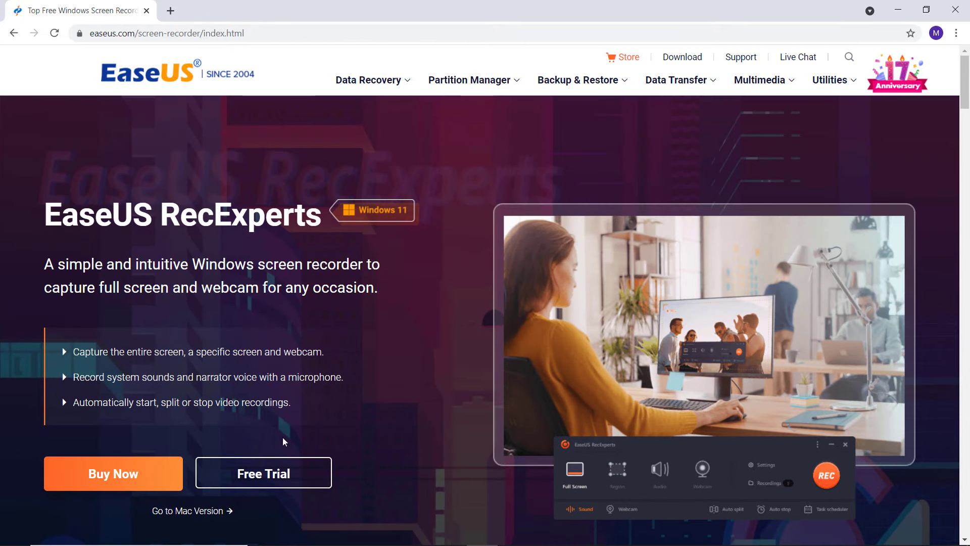
pyautogui.click(299, 475)
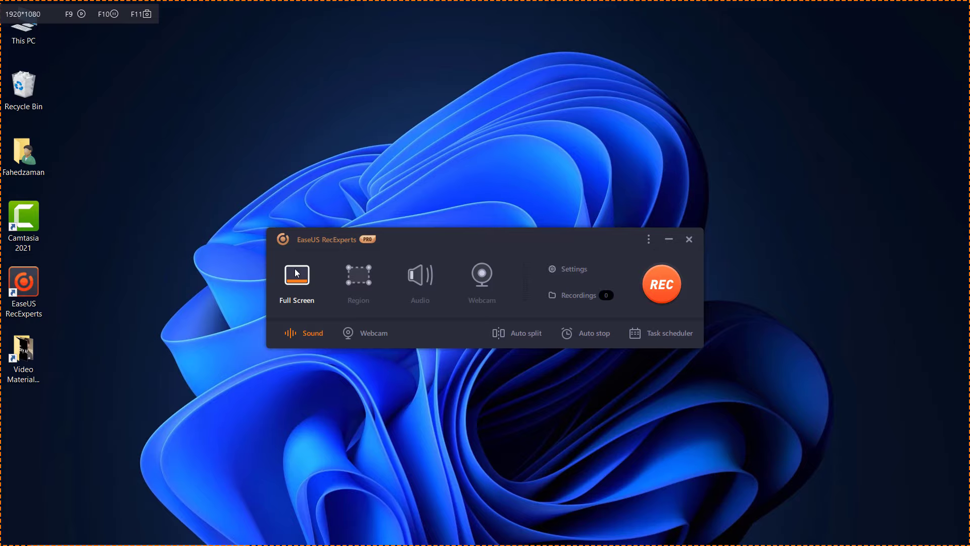
# Select a custom recording region of about 1566 × 894 pixels and return to full-screen capture
pyautogui.click(357, 276)
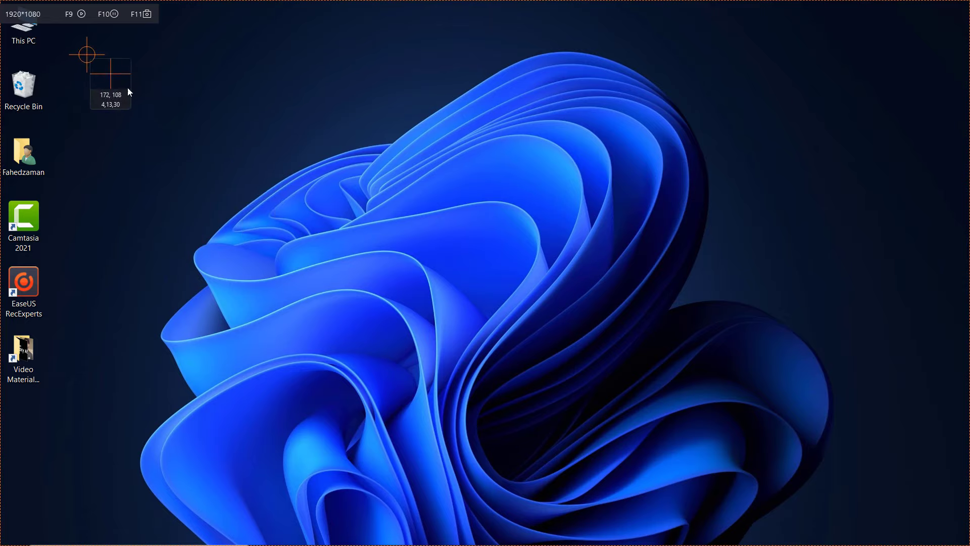
pyautogui.moveTo(84, 52); pyautogui.dragTo(875, 503)
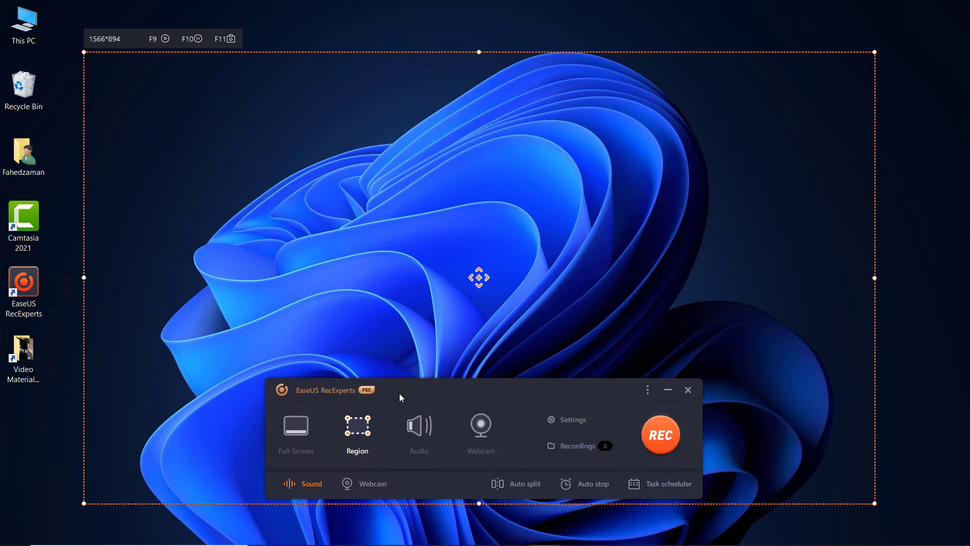
pyautogui.click(303, 434)
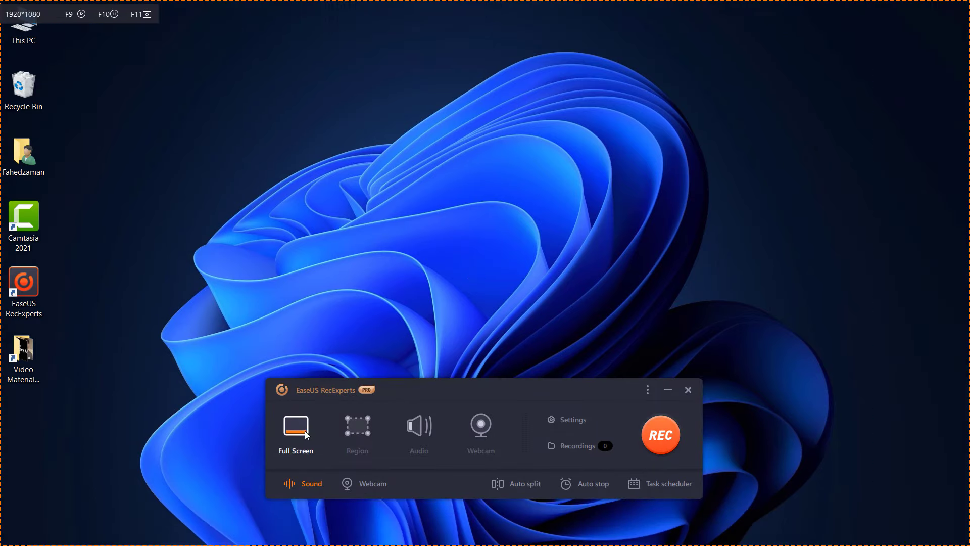
# Preview the audio-only and webcam recording modes and return to full-screen capture with the webcam enabled
pyautogui.click(422, 429)
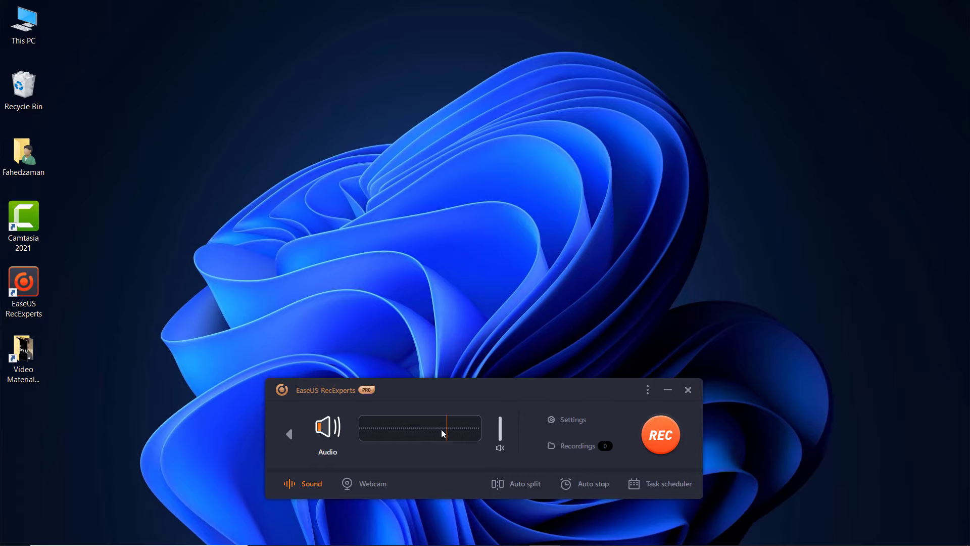
pyautogui.click(500, 429)
pyautogui.click(293, 432)
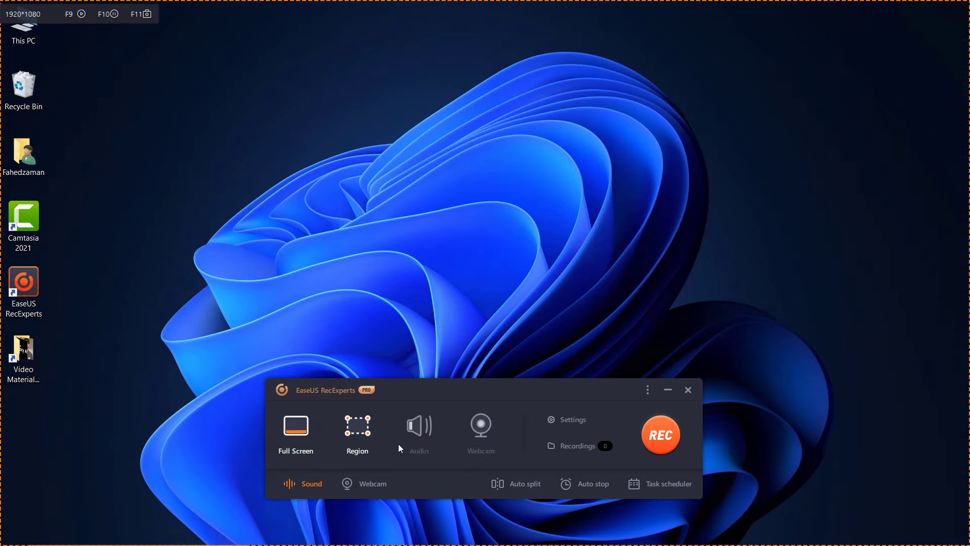
pyautogui.click(484, 448)
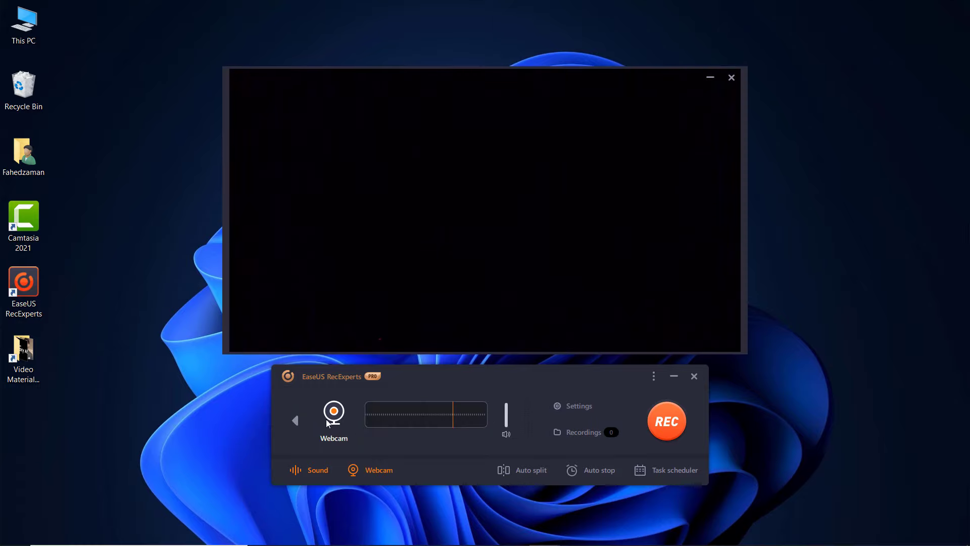
pyautogui.click(297, 420)
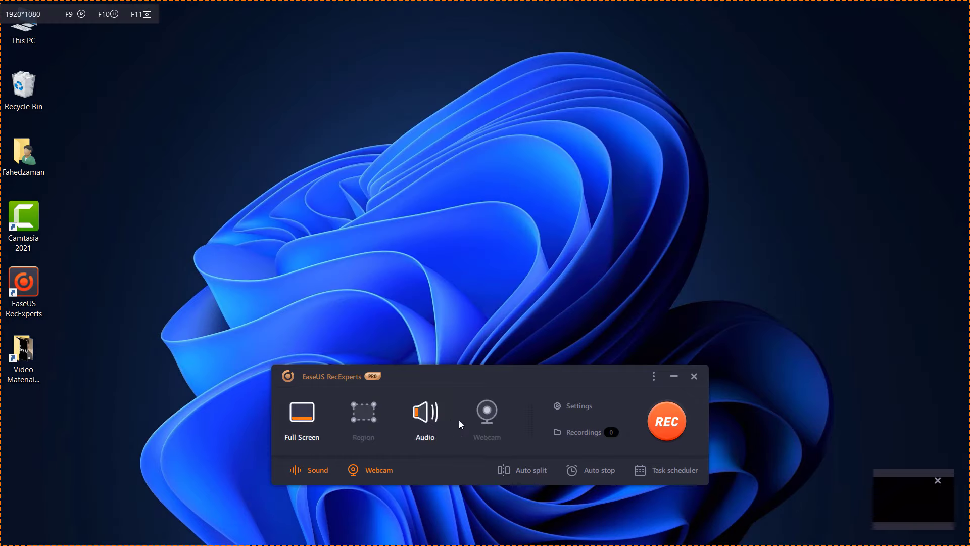
# Check the video output formats in the recorder settings and set the video quality to Original (High picture quality)
pyautogui.click(574, 404)
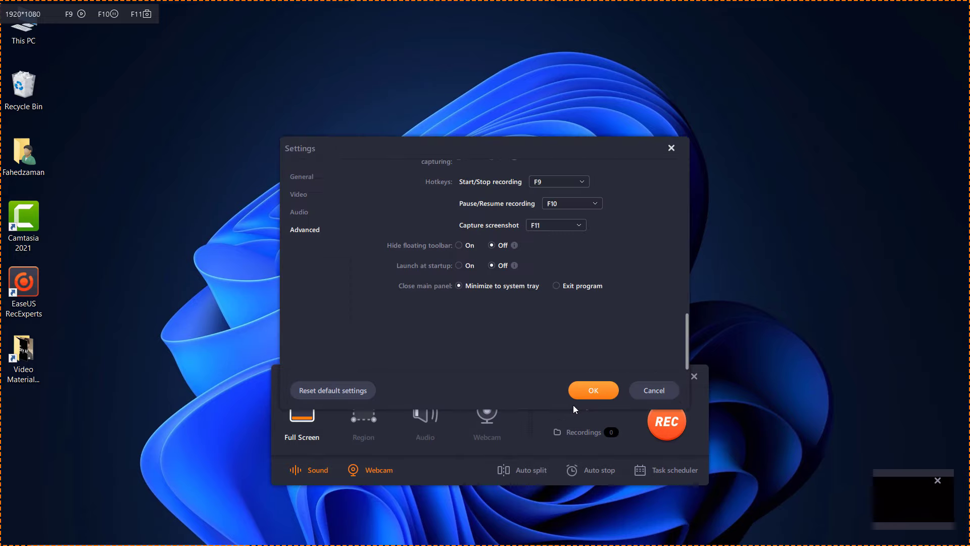
pyautogui.scroll(3, 342, 183)
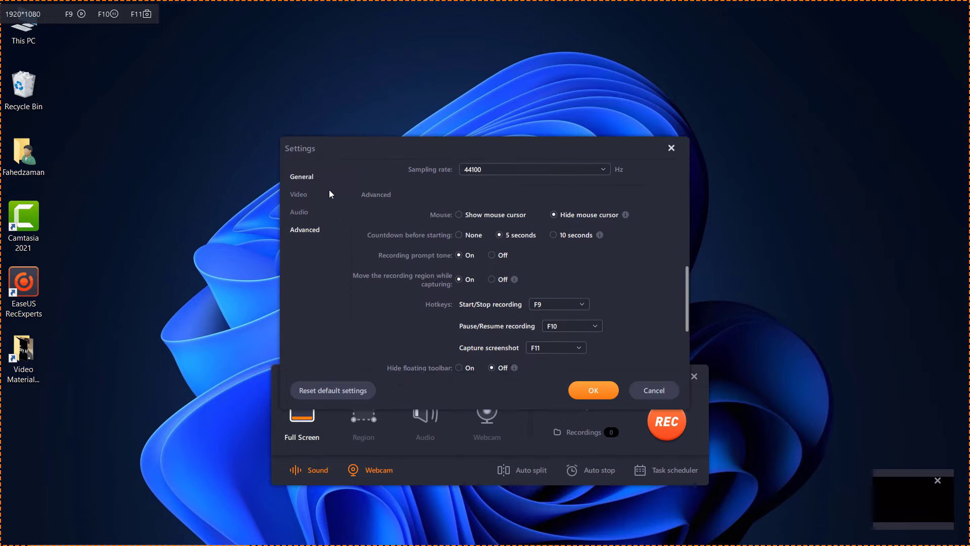
pyautogui.click(309, 178)
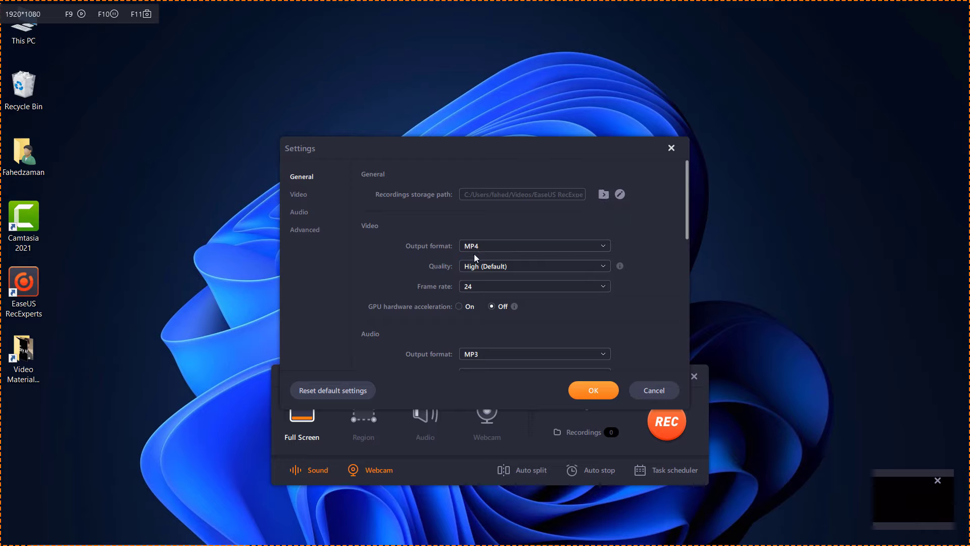
pyautogui.click(598, 245)
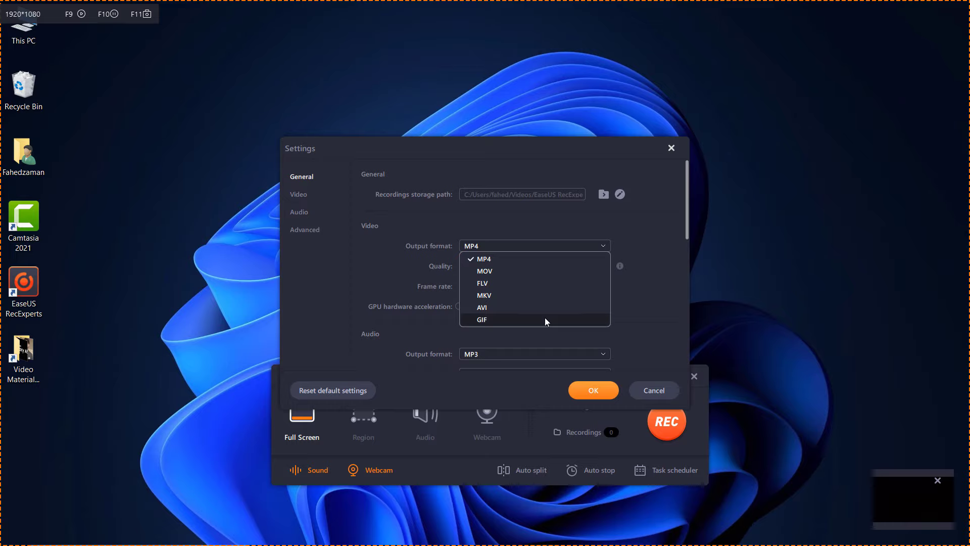
pyautogui.click(650, 222)
pyautogui.click(603, 266)
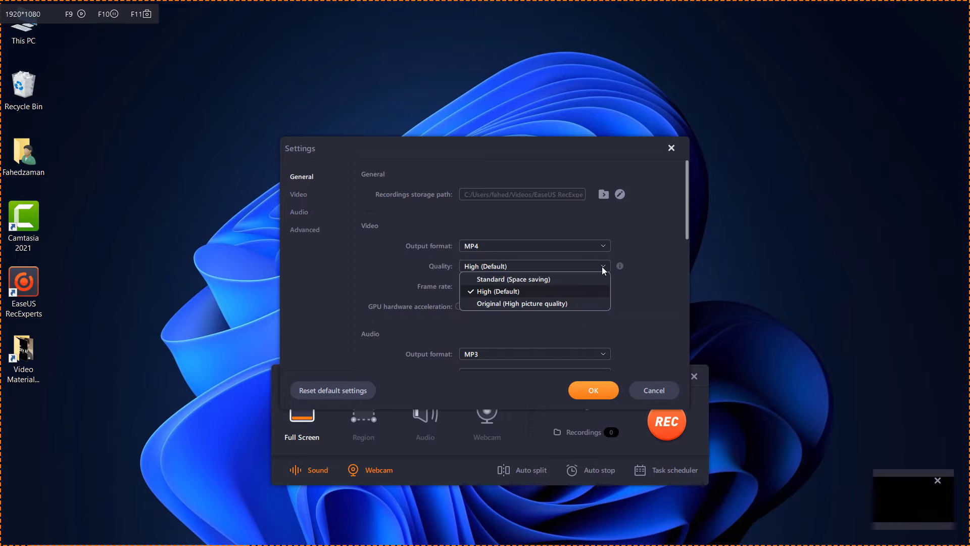
pyautogui.click(576, 302)
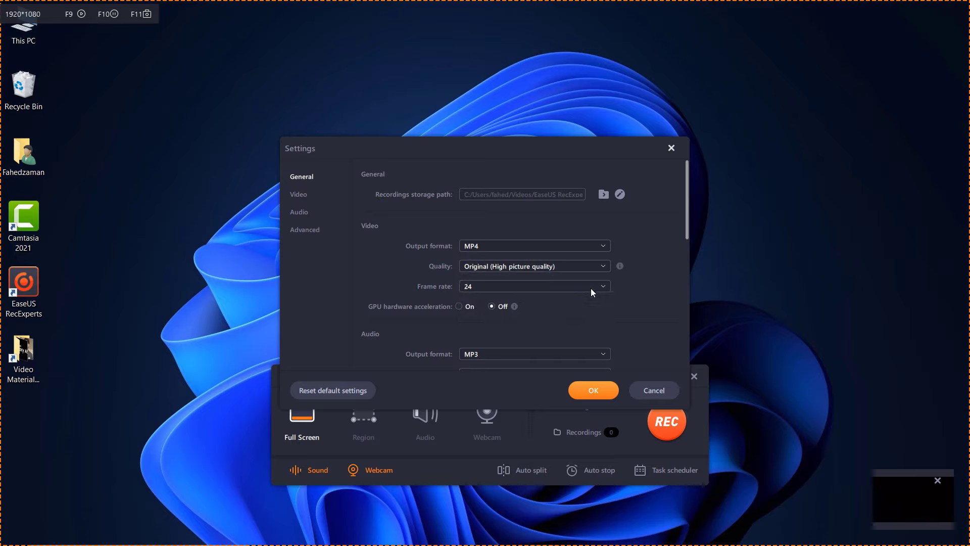
# Check the available video frame rates and the audio output formats, choosing MP3 for audio
pyautogui.click(593, 285)
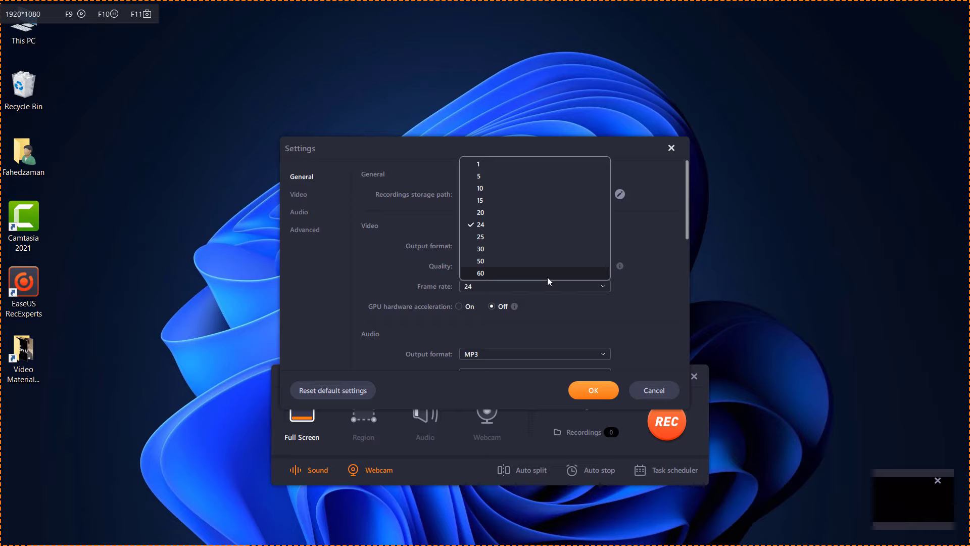
pyautogui.click(636, 292)
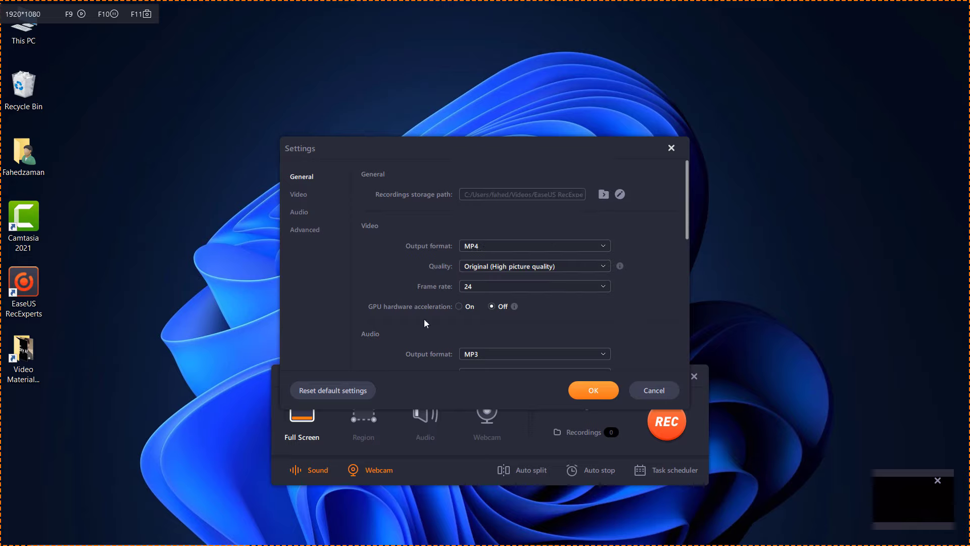
pyautogui.scroll(-2, 449, 311)
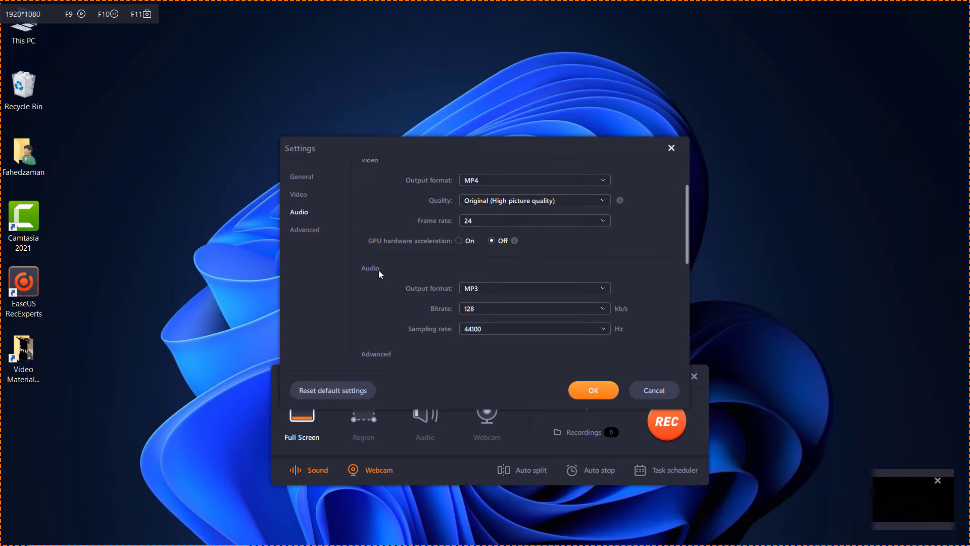
pyautogui.click(562, 292)
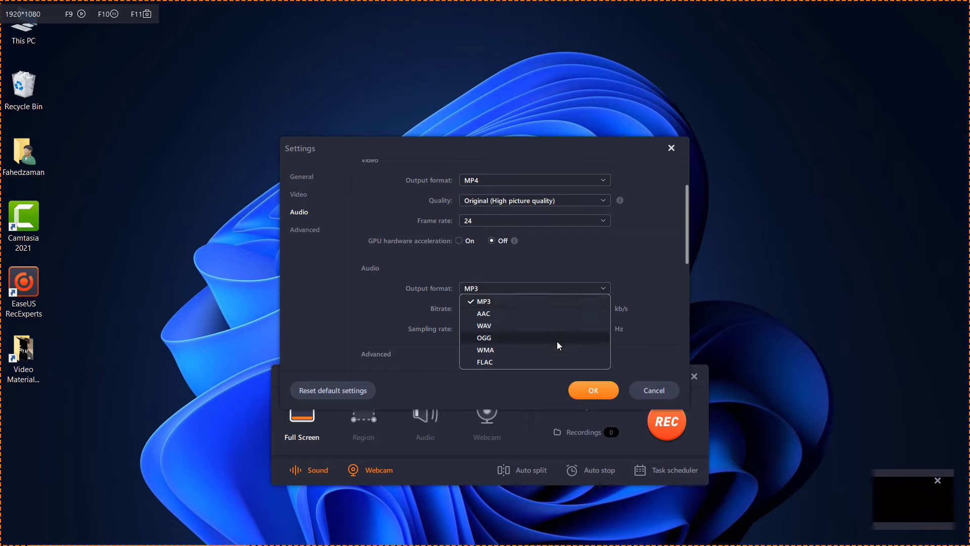
pyautogui.click(593, 303)
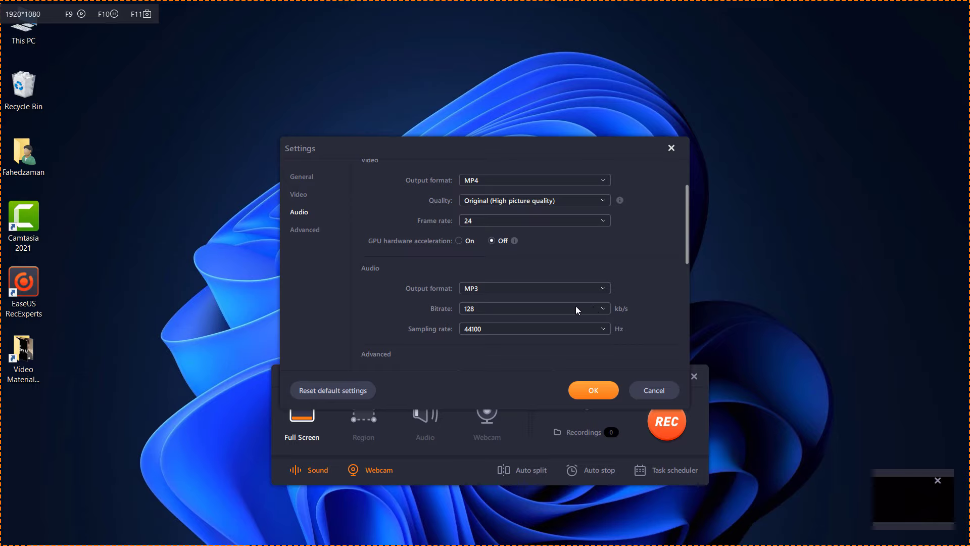
pyautogui.scroll(-3, 576, 307)
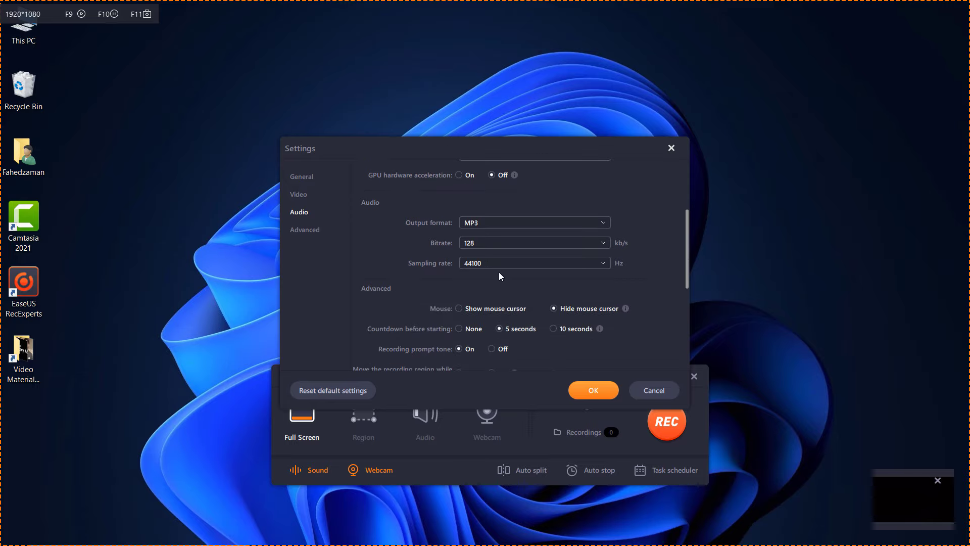
# Set the advanced mouse option to Show mouse cursor, review the hotkey and startup options, and apply the settings
pyautogui.scroll(-3, 497, 270)
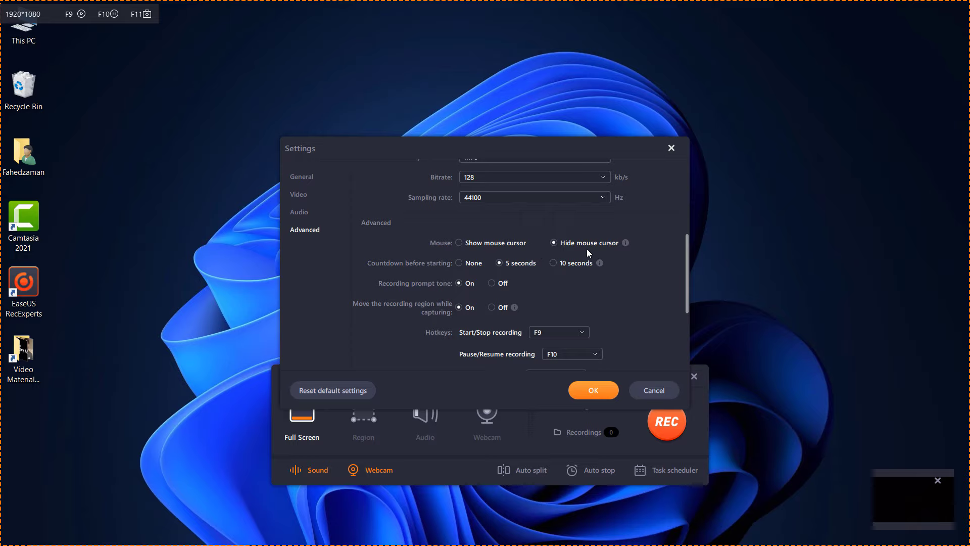
pyautogui.click(460, 242)
pyautogui.scroll(-3, 446, 311)
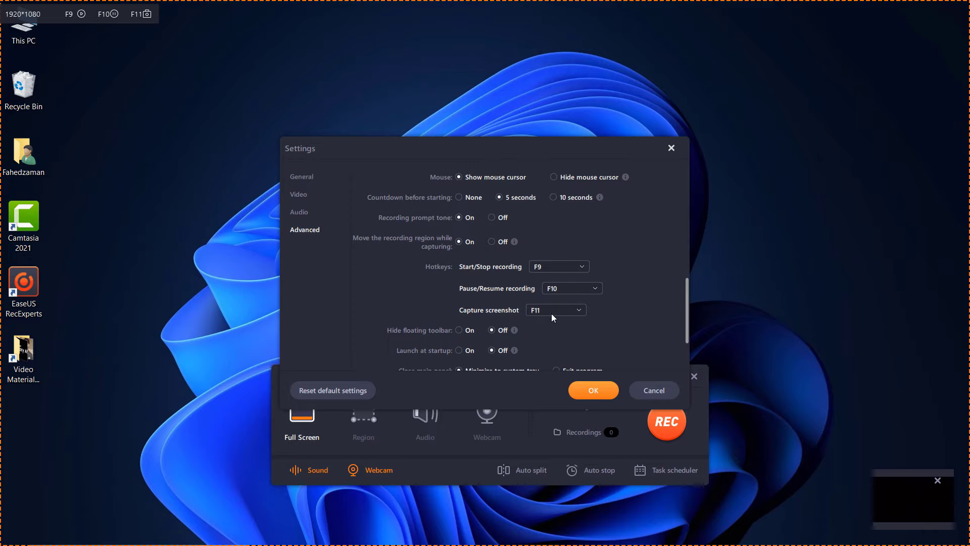
pyautogui.scroll(-3, 551, 313)
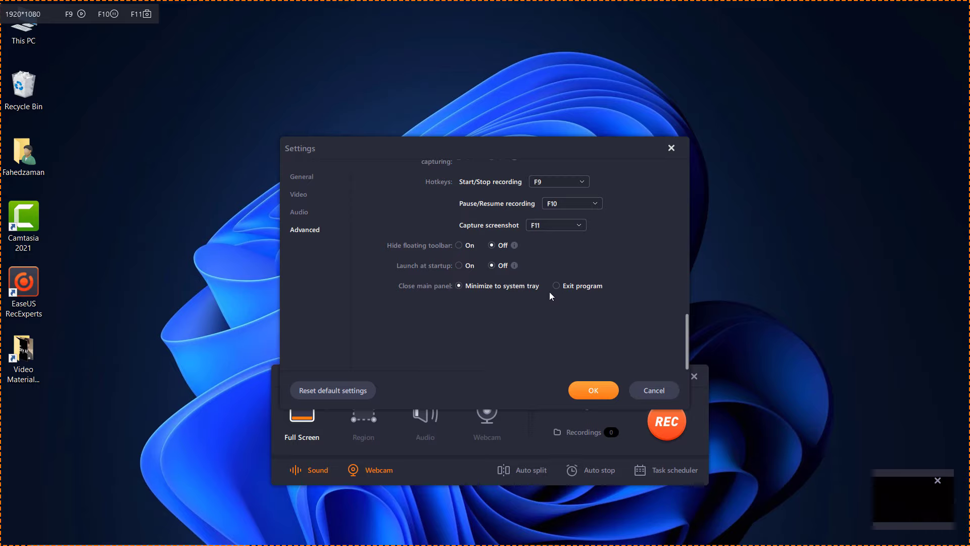
pyautogui.click(599, 390)
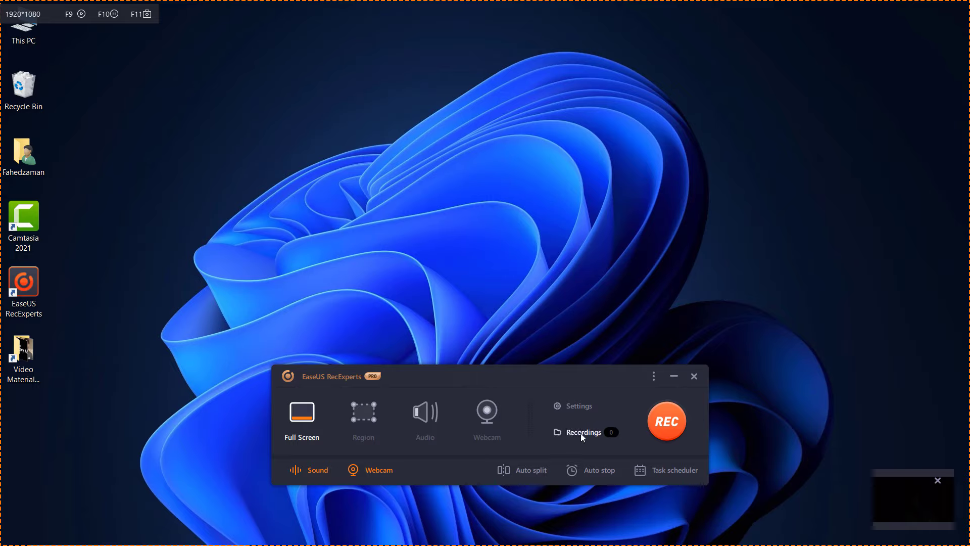
# Check the Auto split option for recording files and close its dialog
pyautogui.click(532, 471)
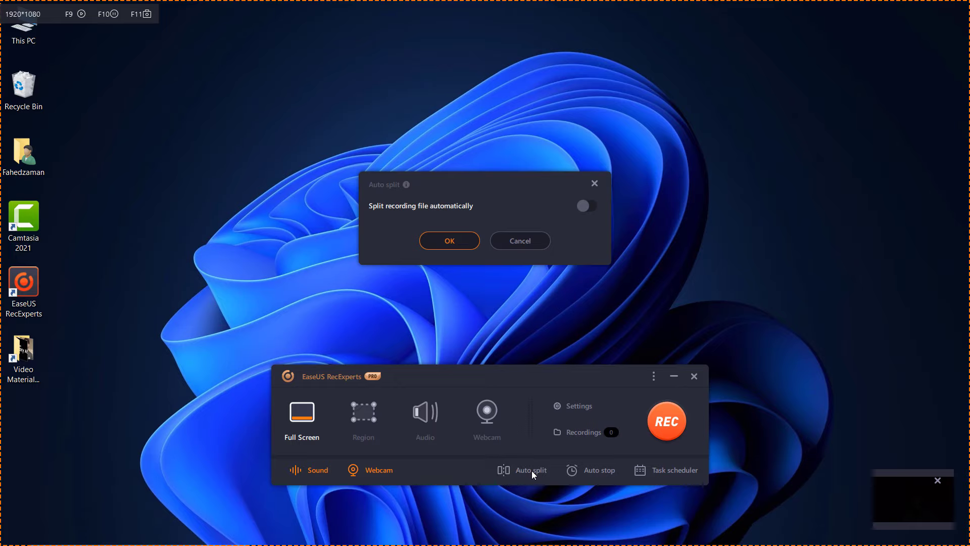
pyautogui.click(452, 241)
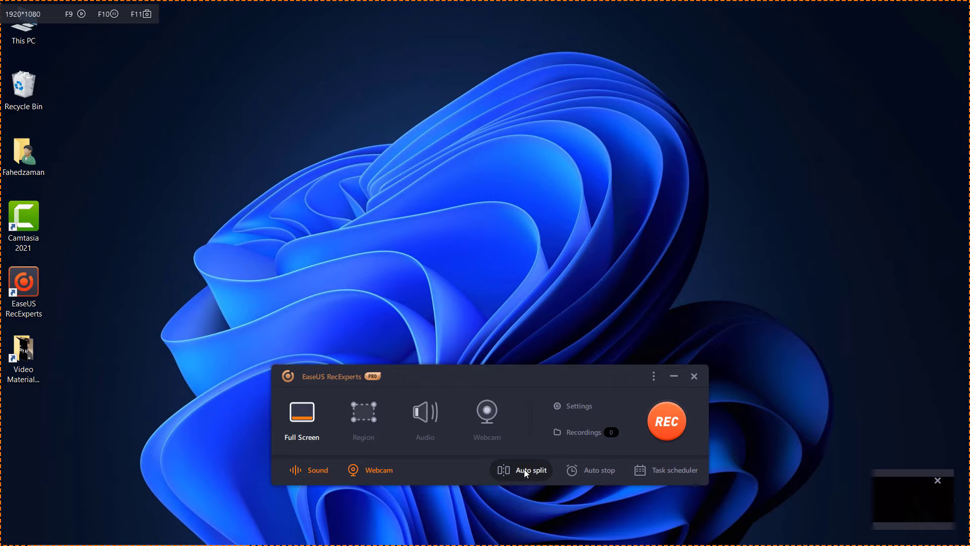
# Enable automatic stopping of recordings and set the recording time limit to 45 minutes
pyautogui.click(595, 470)
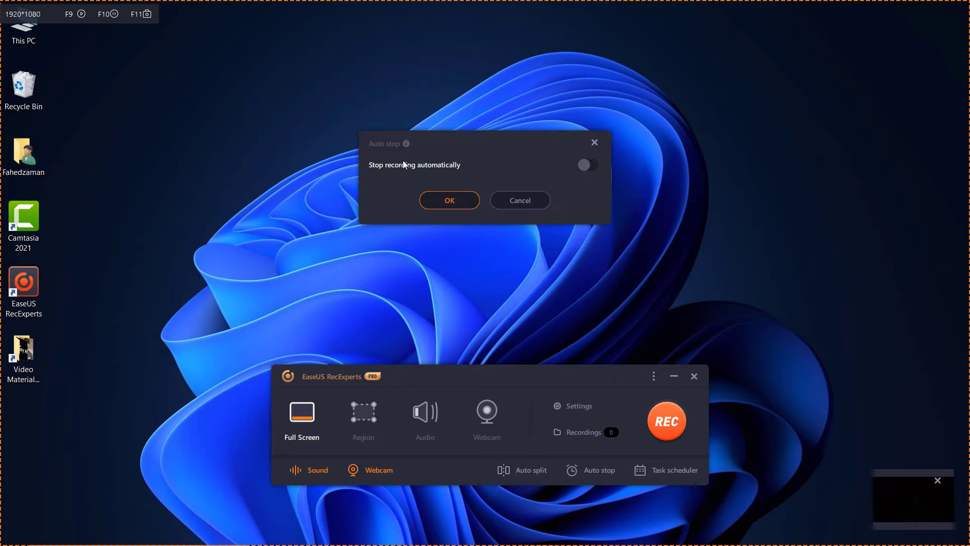
pyautogui.click(588, 165)
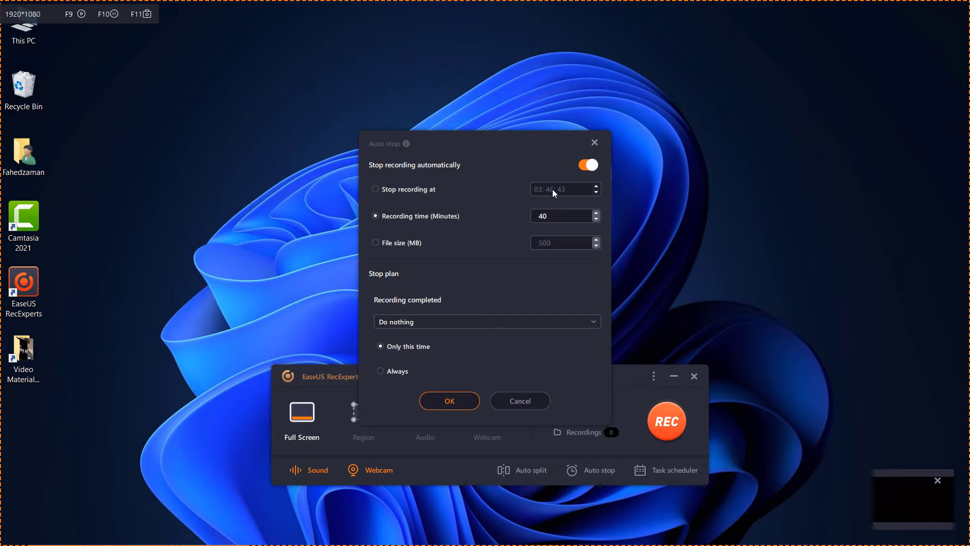
pyautogui.click(423, 190)
pyautogui.click(427, 218)
pyautogui.click(596, 213)
# Make recordings stop automatically at a file size of 500 MB, review the recording-completed actions keeping Do nothing, and apply the auto-stop settings
pyautogui.click(411, 244)
pyautogui.click(584, 325)
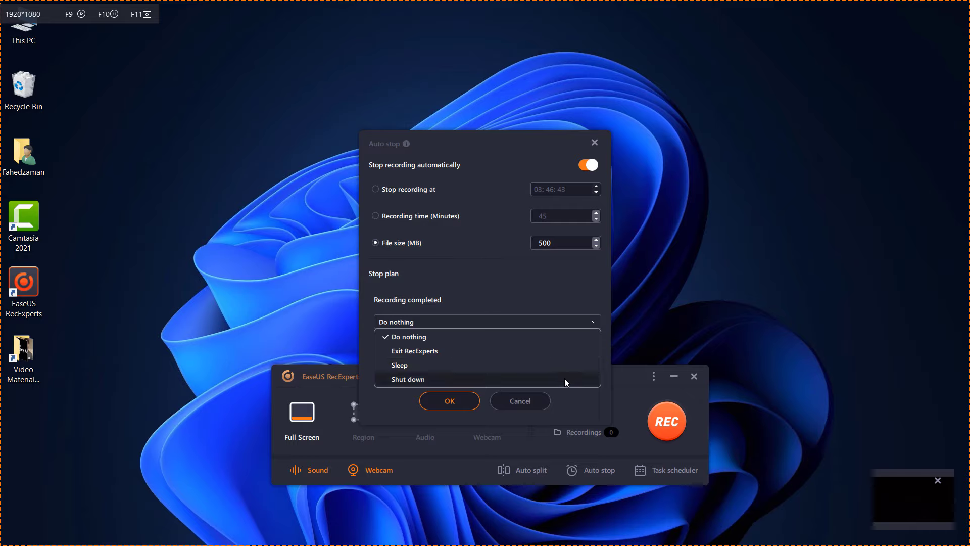
pyautogui.click(566, 296)
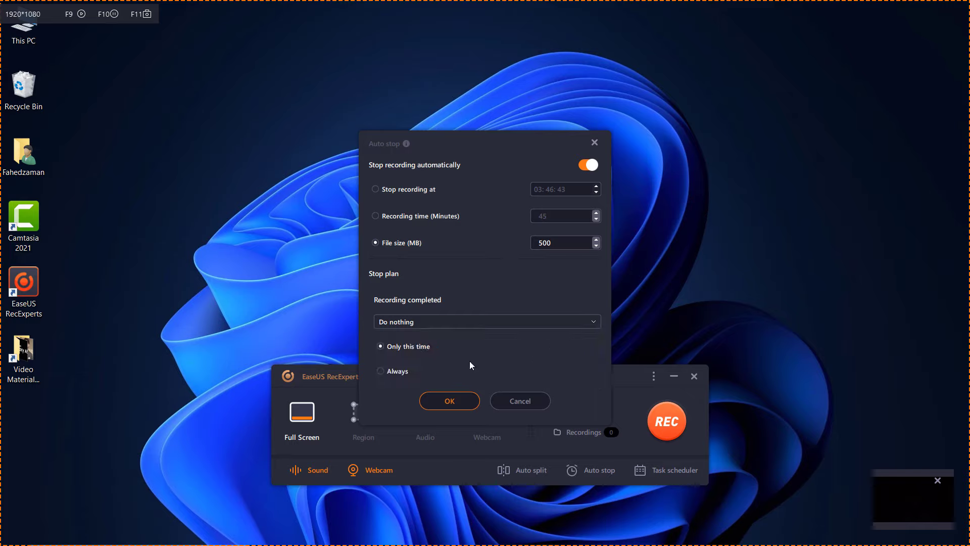
pyautogui.click(470, 401)
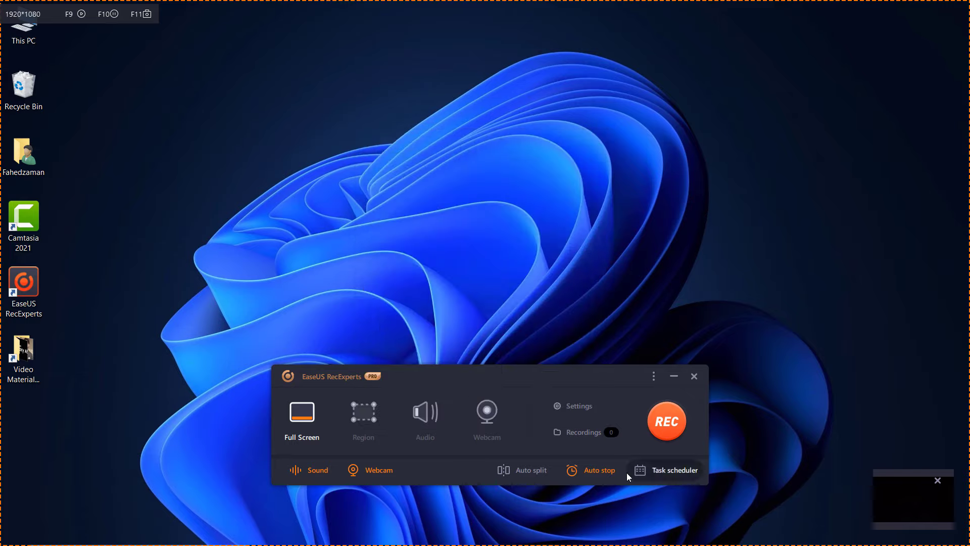
# Schedule a one-time, 40-minute full-screen recording task named Task 1 with system sound and no webcam, and close the task scheduler
pyautogui.click(668, 471)
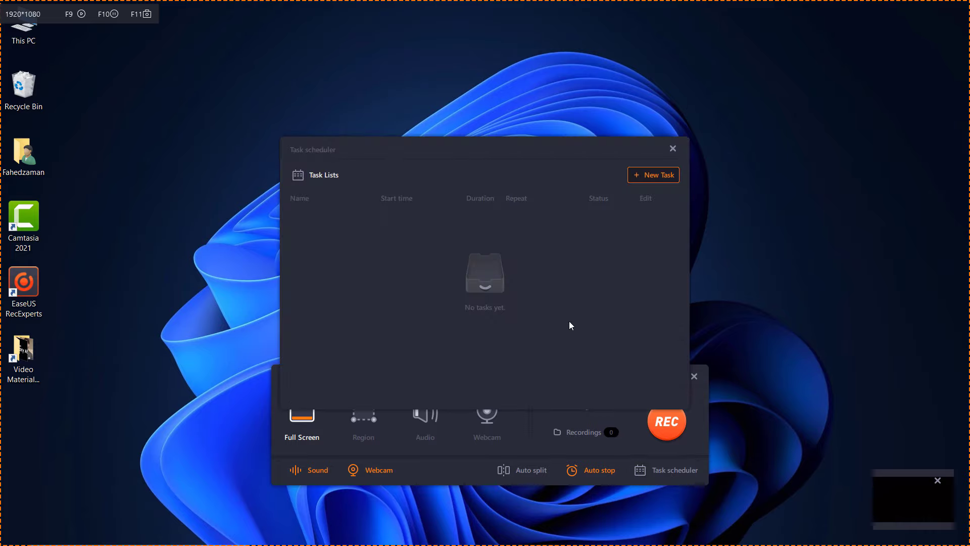
pyautogui.click(653, 172)
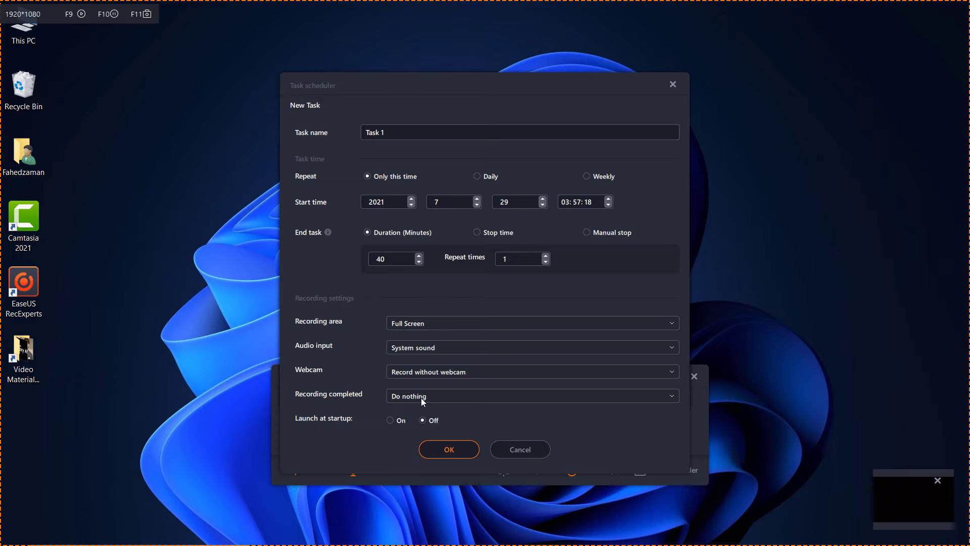
pyautogui.click(455, 450)
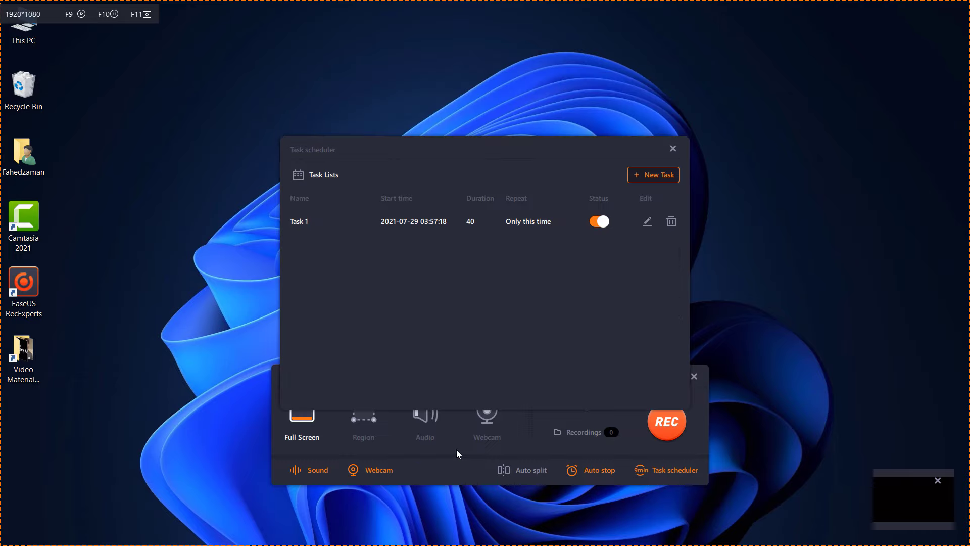
pyautogui.click(673, 150)
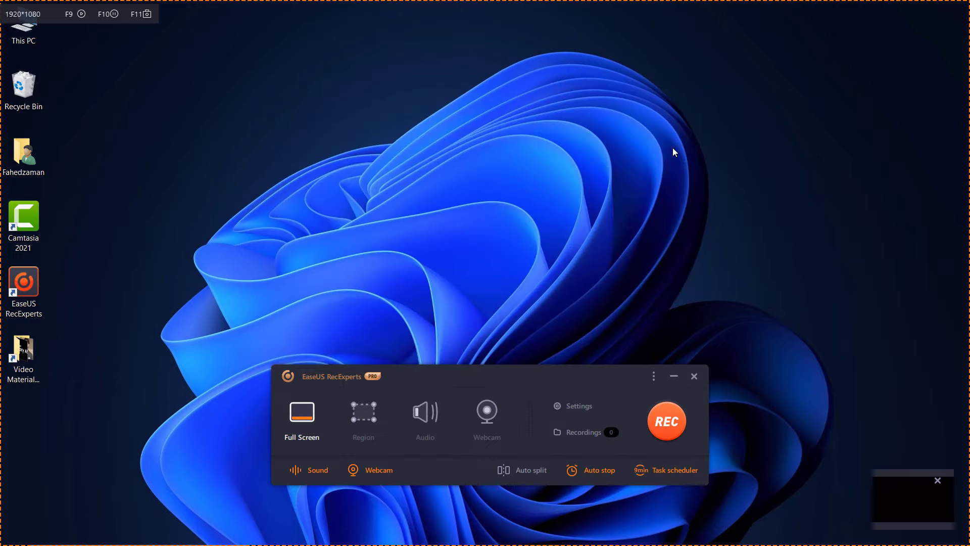
# Start the full-screen recording, close the webcam preview, and capture a screenshot while recording
pyautogui.click(667, 424)
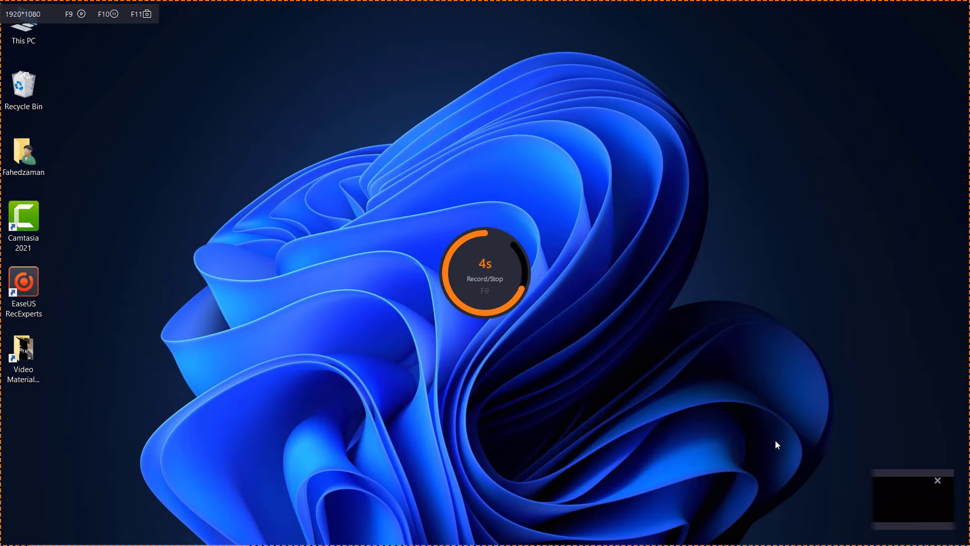
pyautogui.click(938, 481)
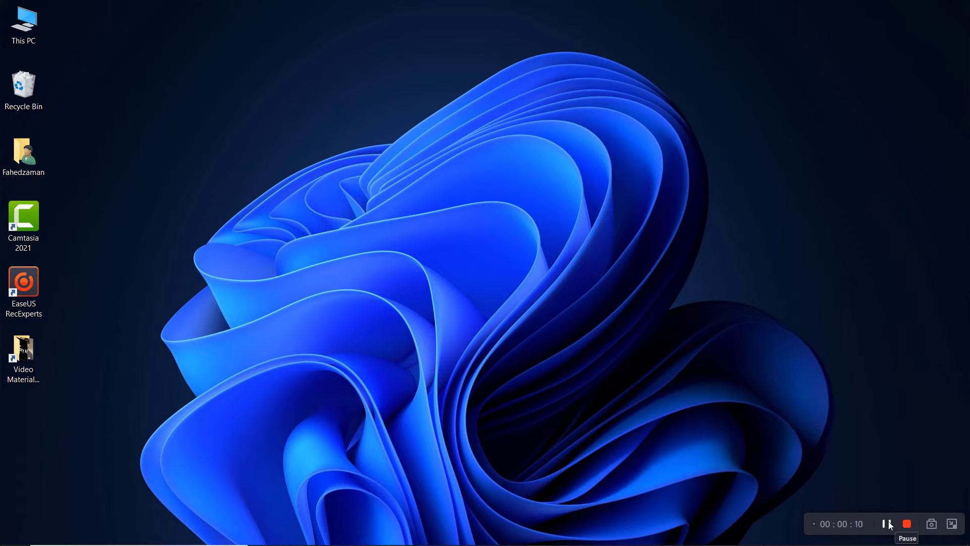
pyautogui.click(933, 526)
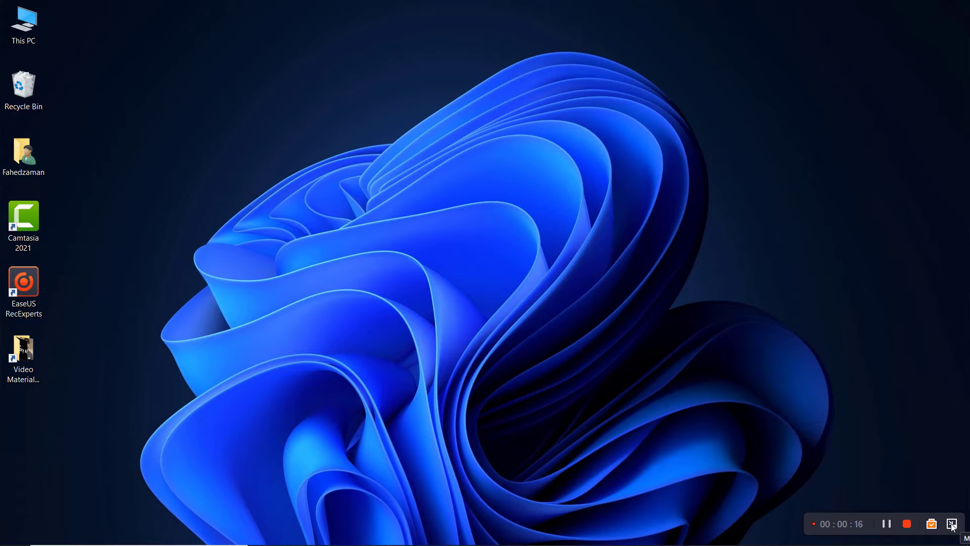
# Minimize the floating recording toolbar, restore it from the system tray, and reposition it slightly higher on the desktop
pyautogui.moveTo(946, 532); pyautogui.dragTo(884, 486)
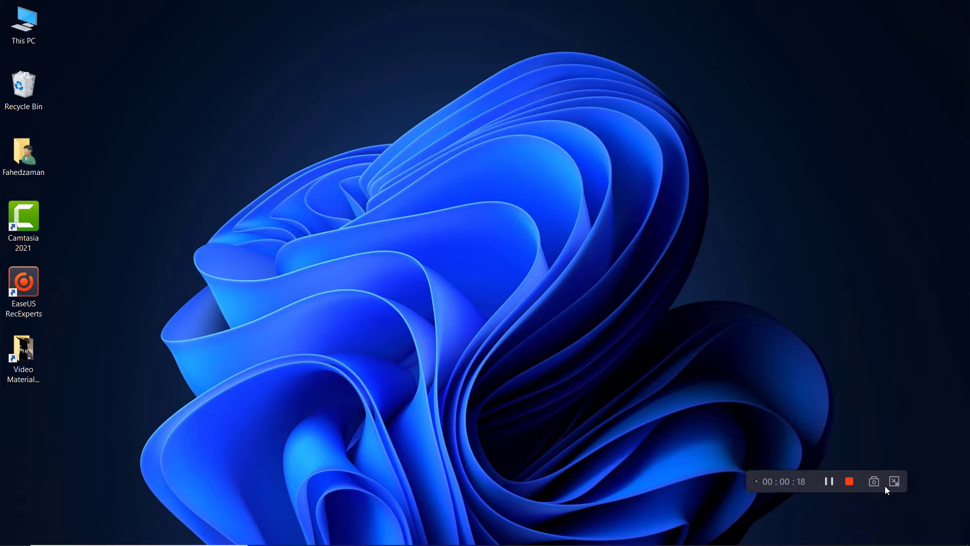
pyautogui.click(895, 482)
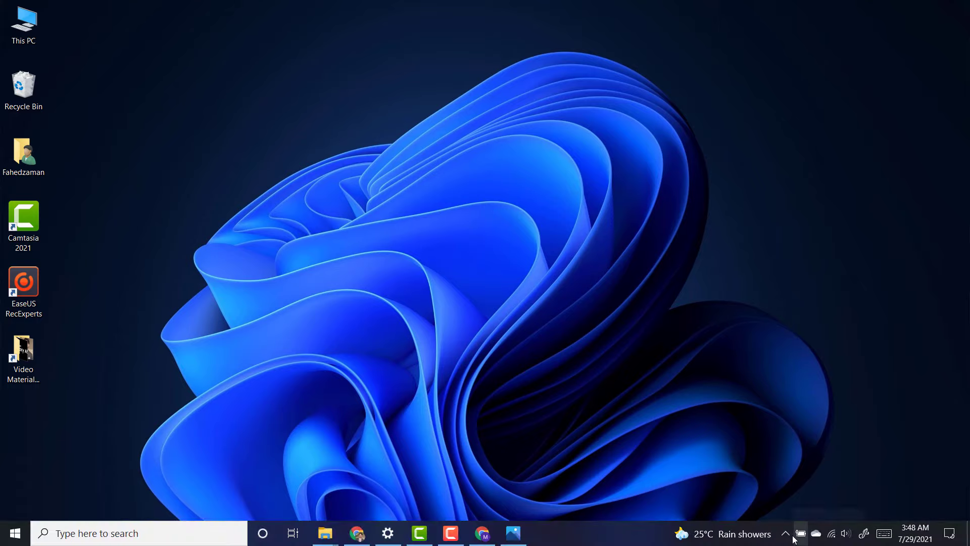
pyautogui.click(786, 532)
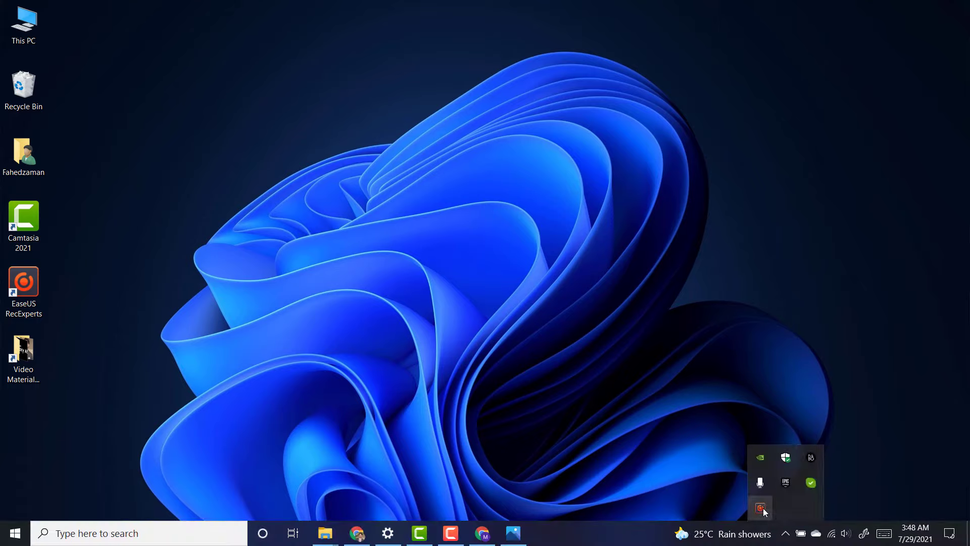
pyautogui.click(765, 511)
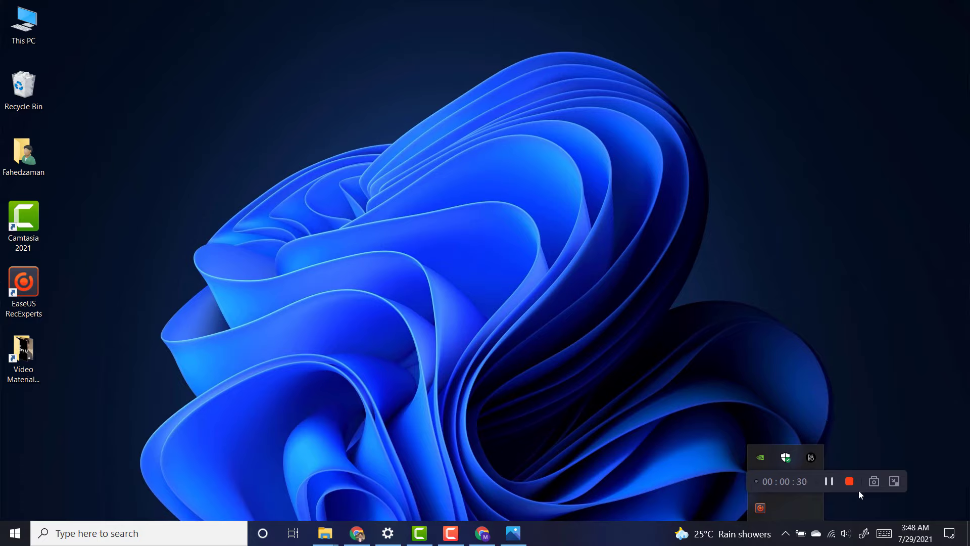
pyautogui.moveTo(860, 490); pyautogui.dragTo(861, 476)
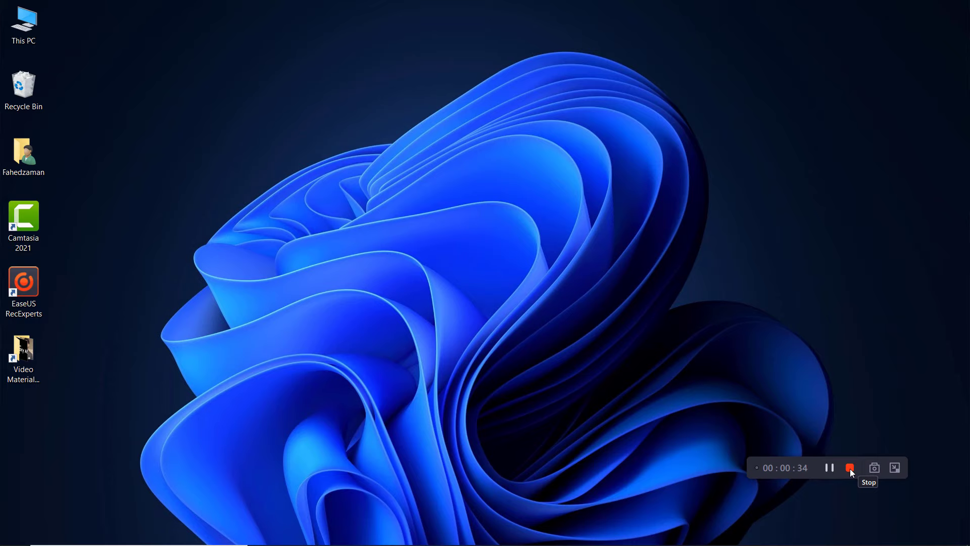
# Stop the recording, play back the first seconds of the recorded video, and pause the playback
pyautogui.click(850, 468)
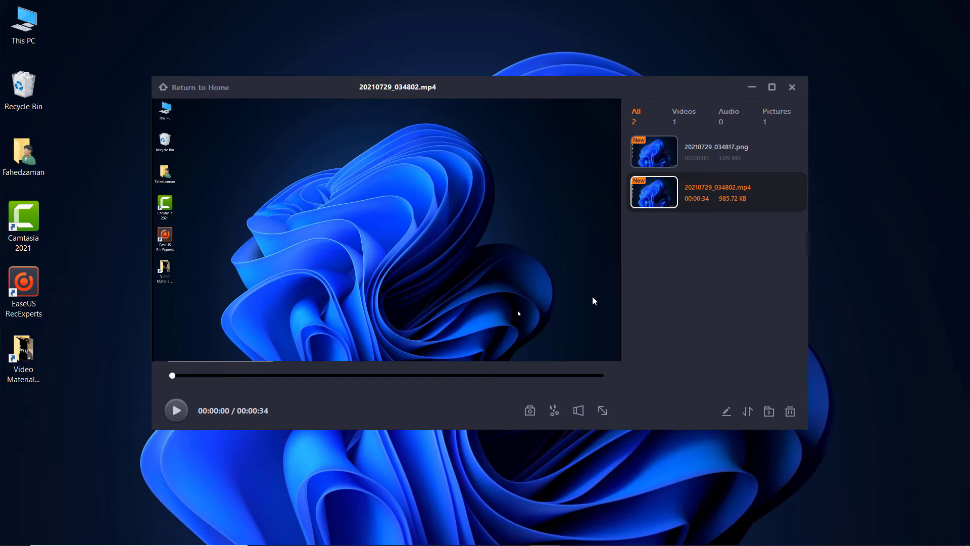
pyautogui.click(179, 417)
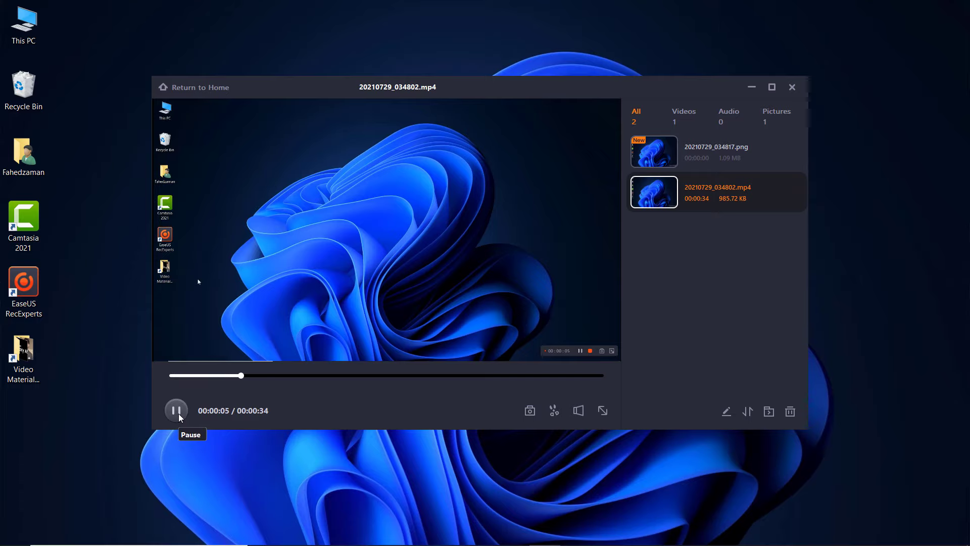
pyautogui.click(176, 411)
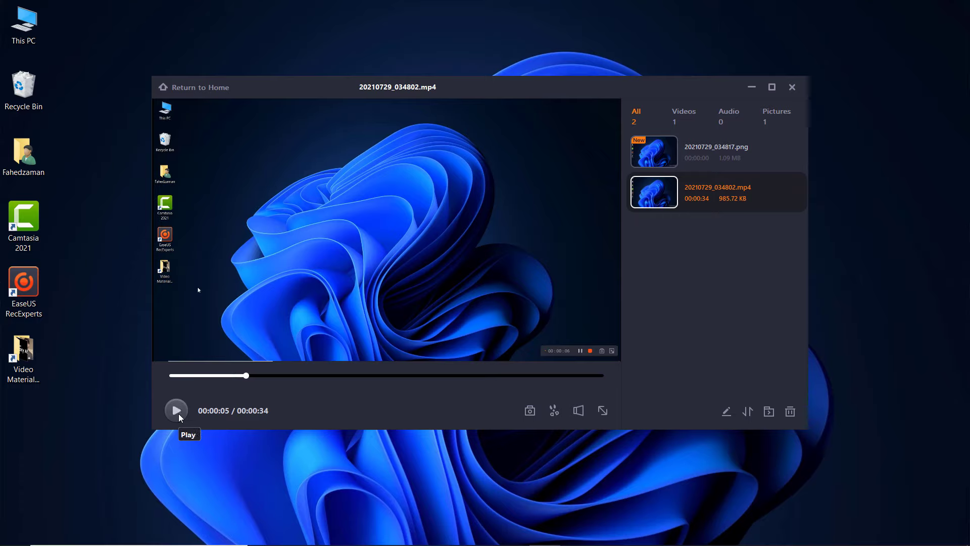
# Trim the recorded video to the range 00:00:00 to 00:00:23 and export it under the suggested file name
pyautogui.click(554, 412)
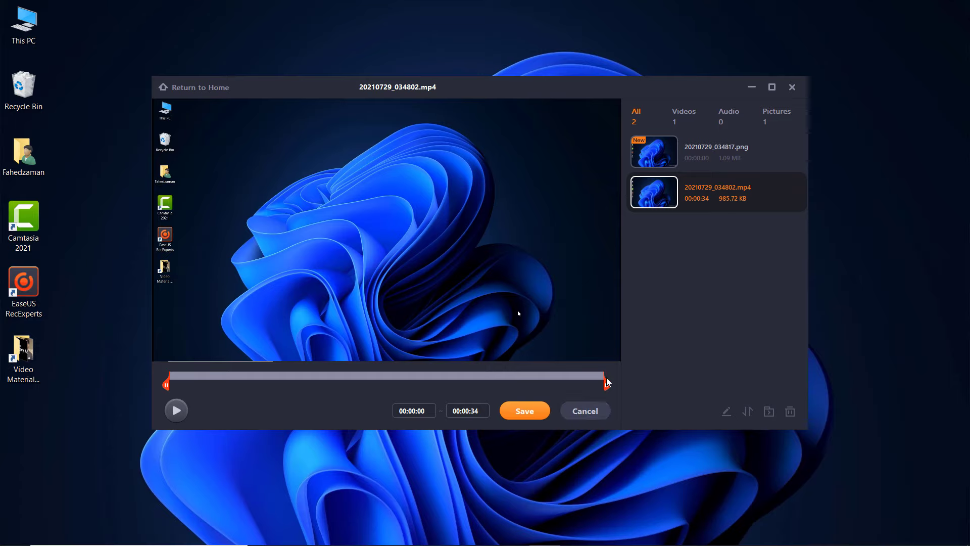
pyautogui.moveTo(607, 385); pyautogui.dragTo(462, 385)
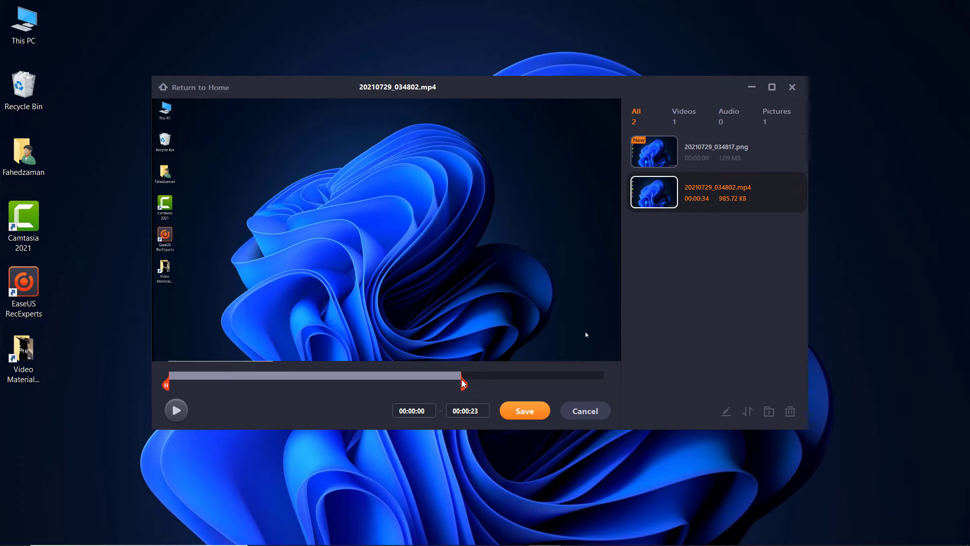
pyautogui.click(526, 411)
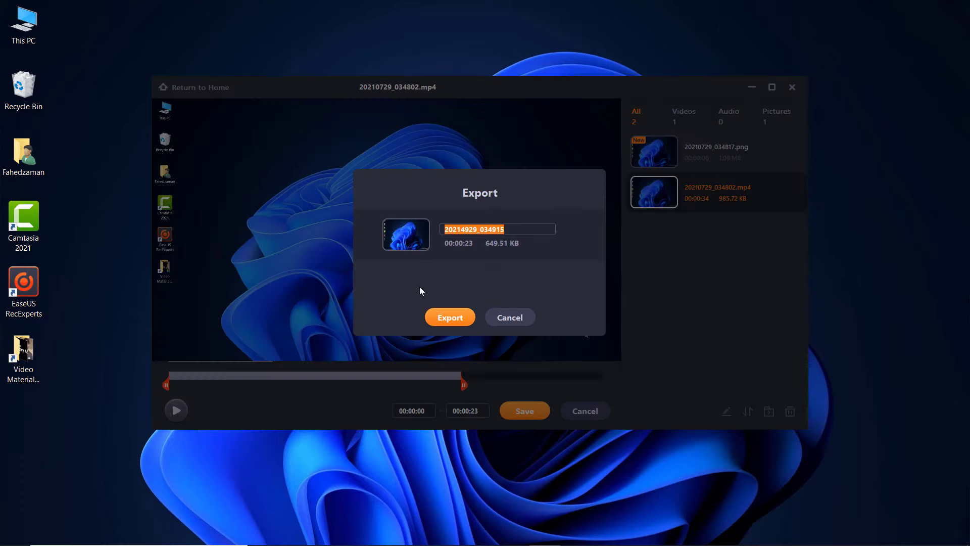
pyautogui.click(443, 320)
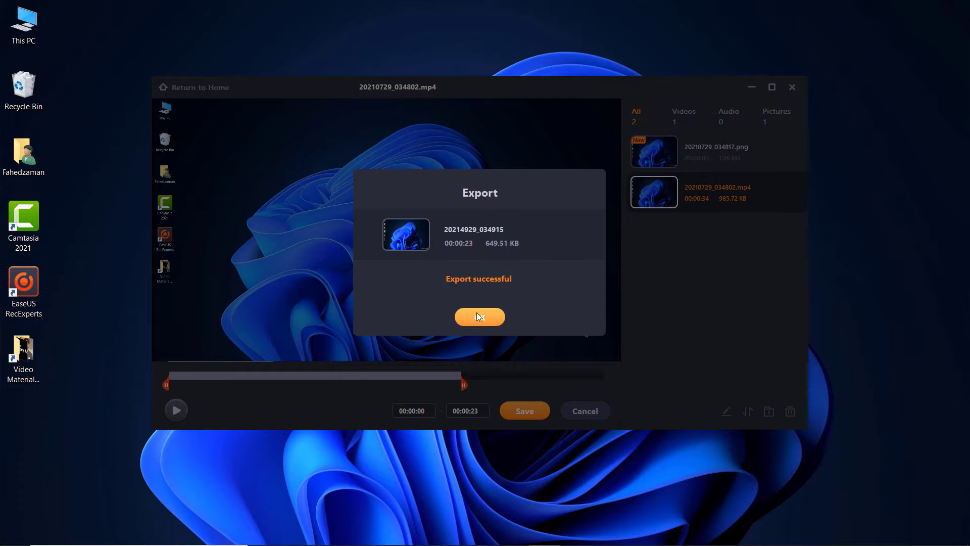
pyautogui.click(479, 316)
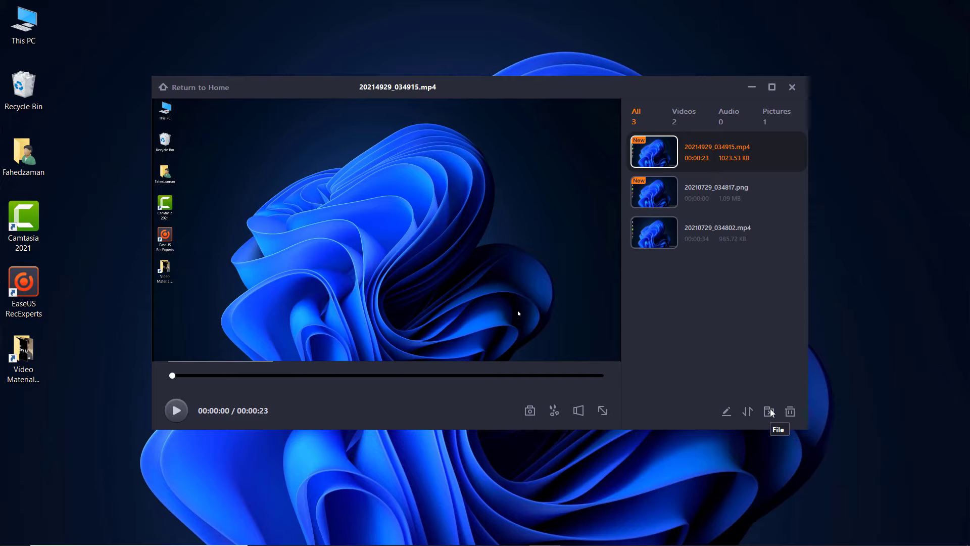
# Open the folder containing the exported recording, look over the saved files, and minimize the folder window
pyautogui.click(769, 412)
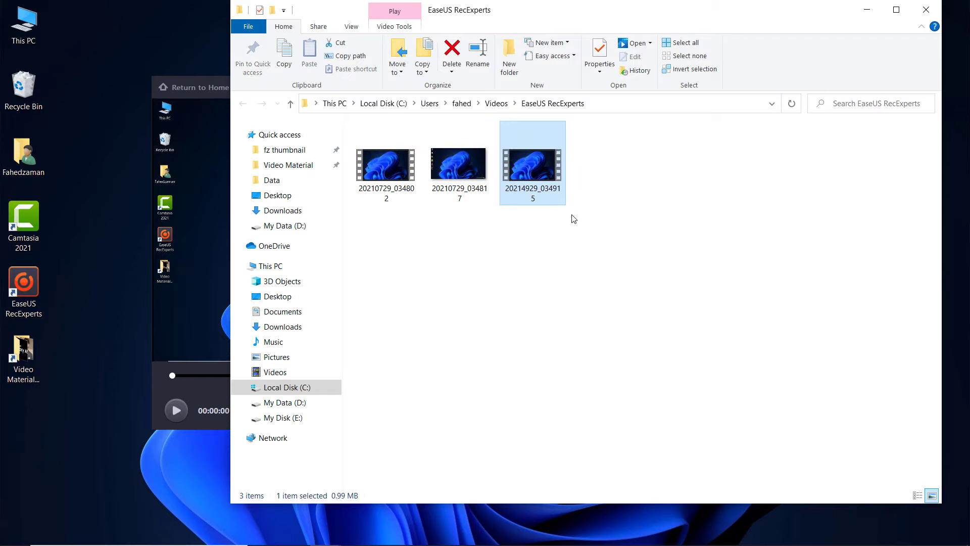
pyautogui.click(471, 218)
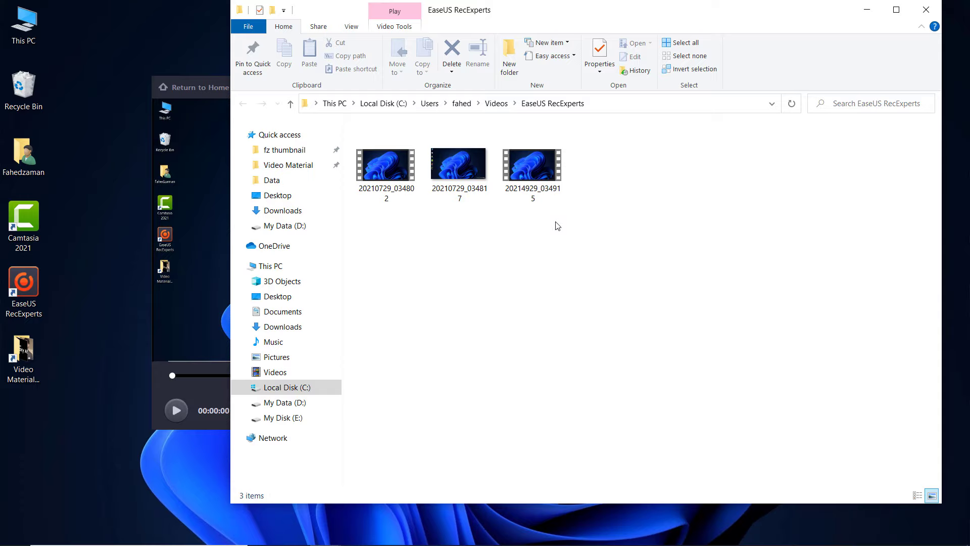
pyautogui.click(867, 10)
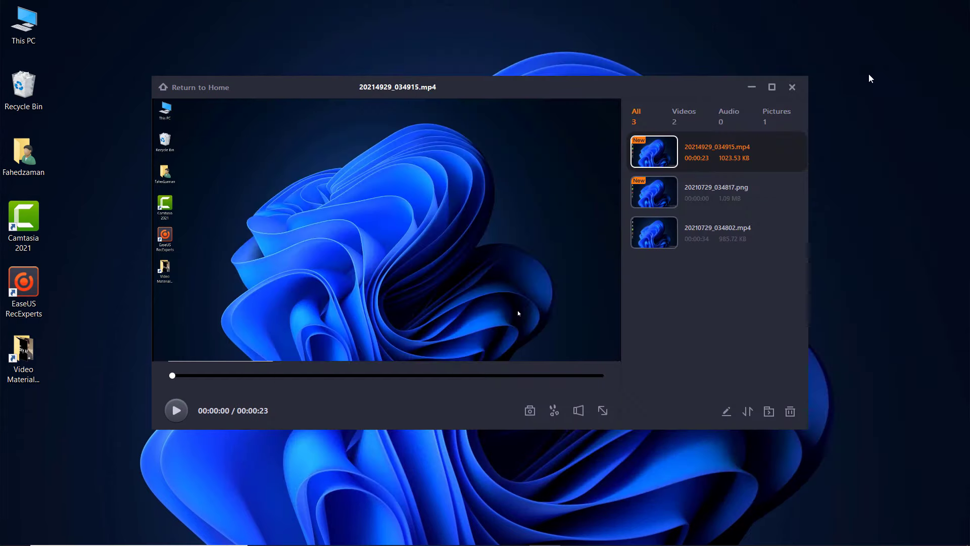